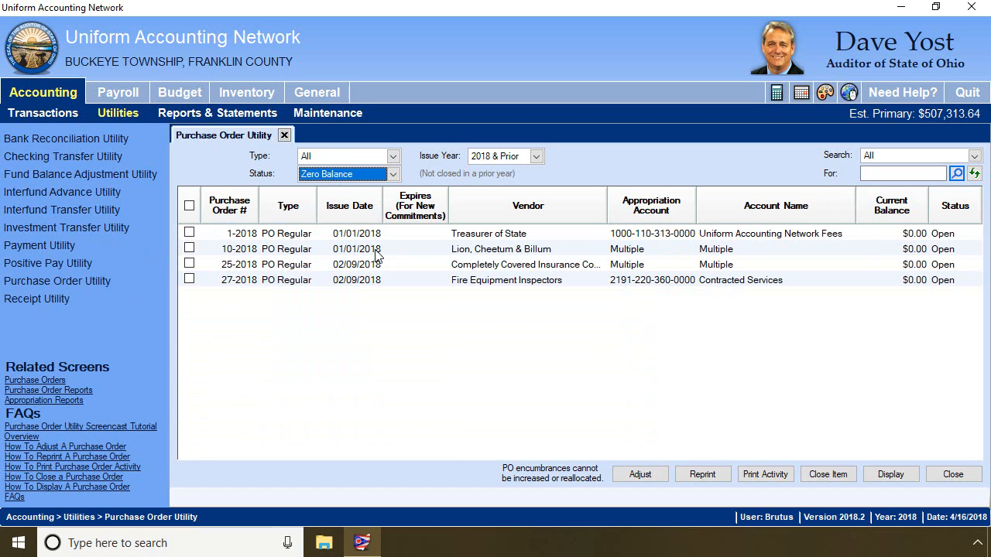
Close all the listed zero-balance purchase orders with a closed date of 04/16/2018.
left_click(189, 206)
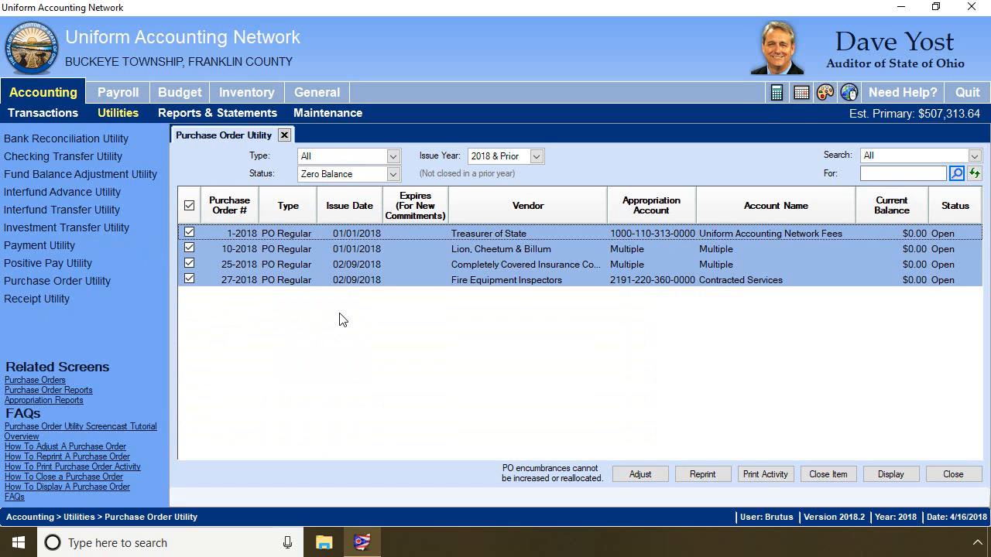
left_click(828, 475)
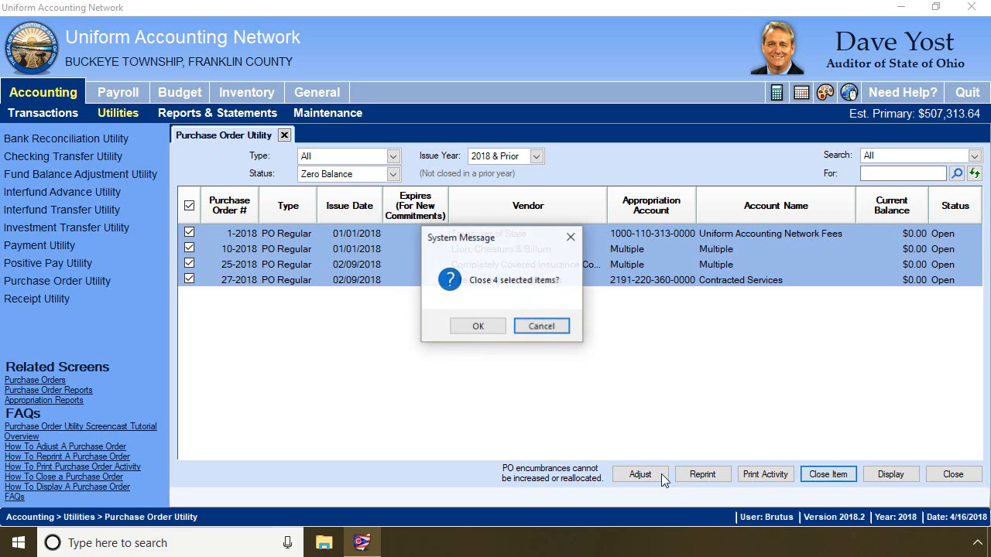
left_click(481, 327)
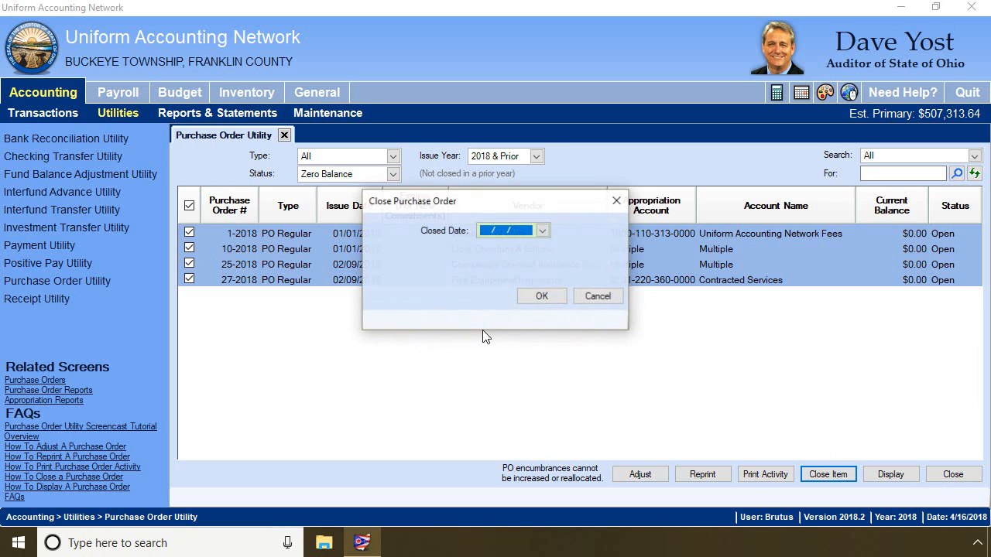
left_click(542, 231)
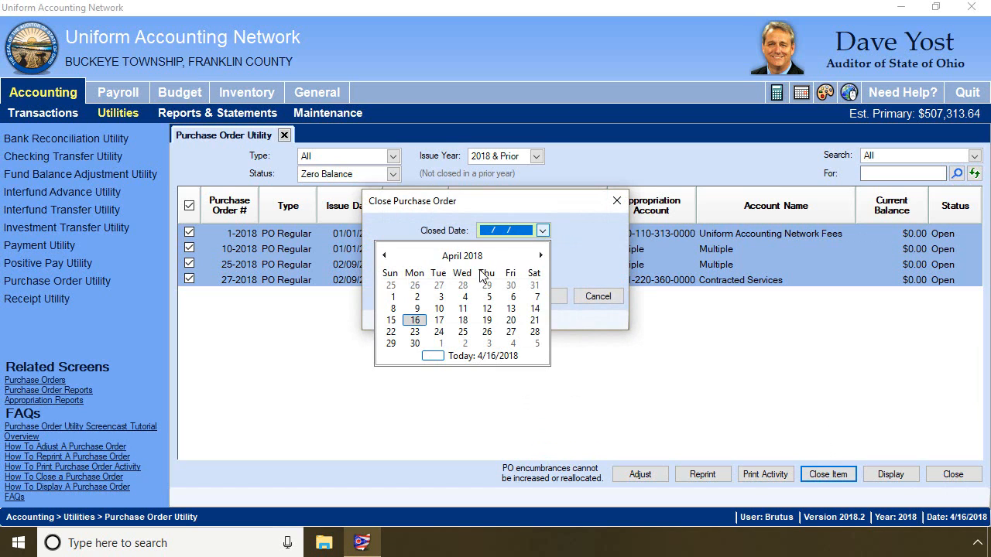
left_click(415, 319)
left_click(545, 298)
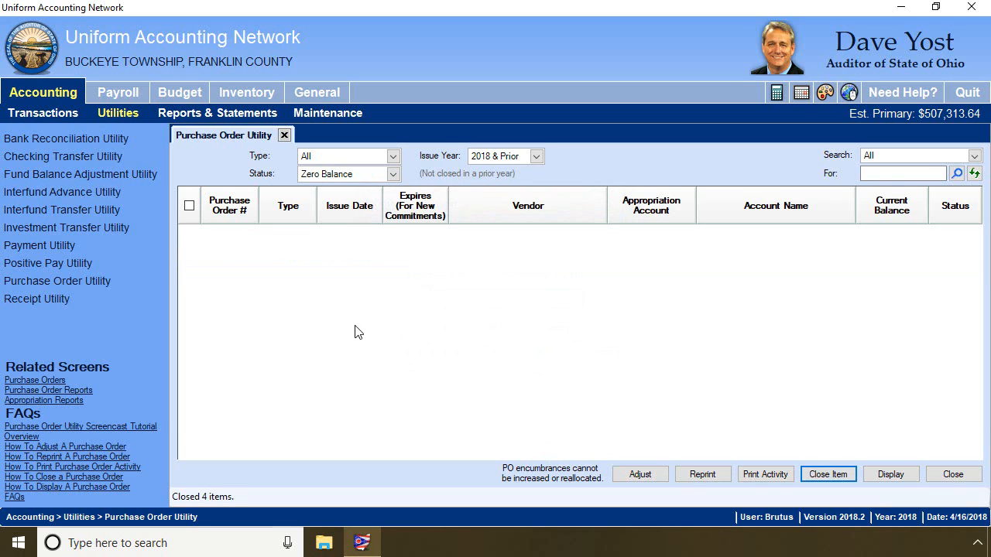
Filter the purchase orders to Expired status and close all of them except 4-2018 with a closed date of 03/31/2018.
left_click(393, 174)
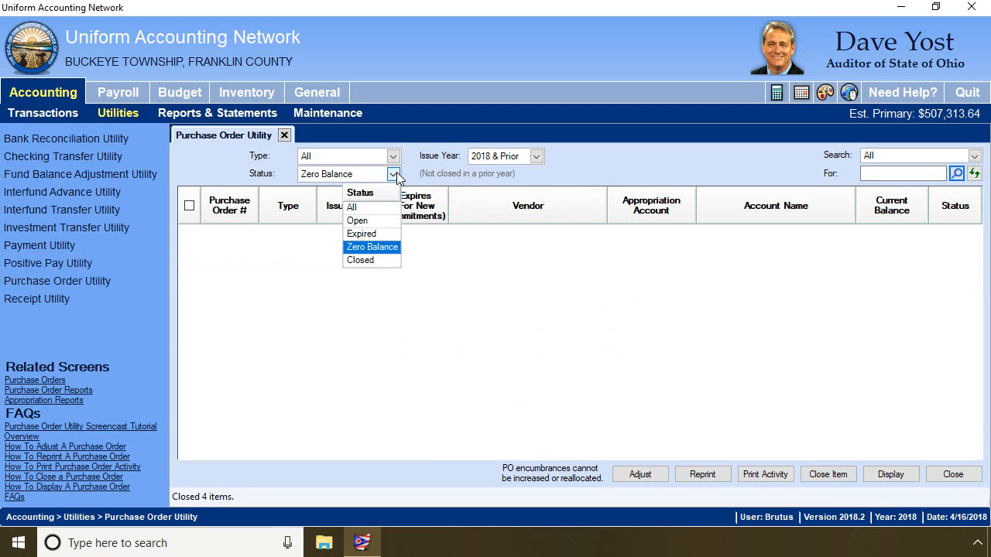
left_click(364, 234)
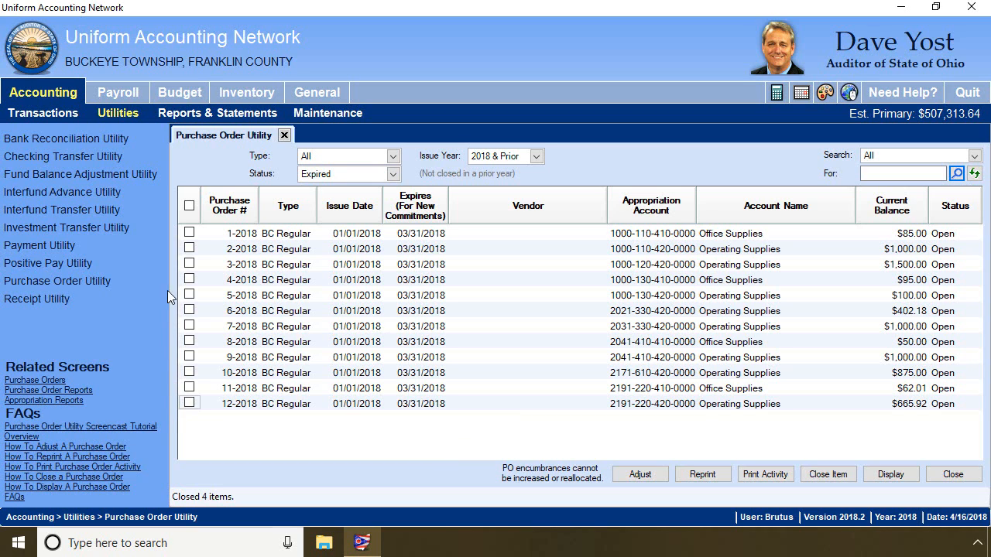
left_click(188, 261)
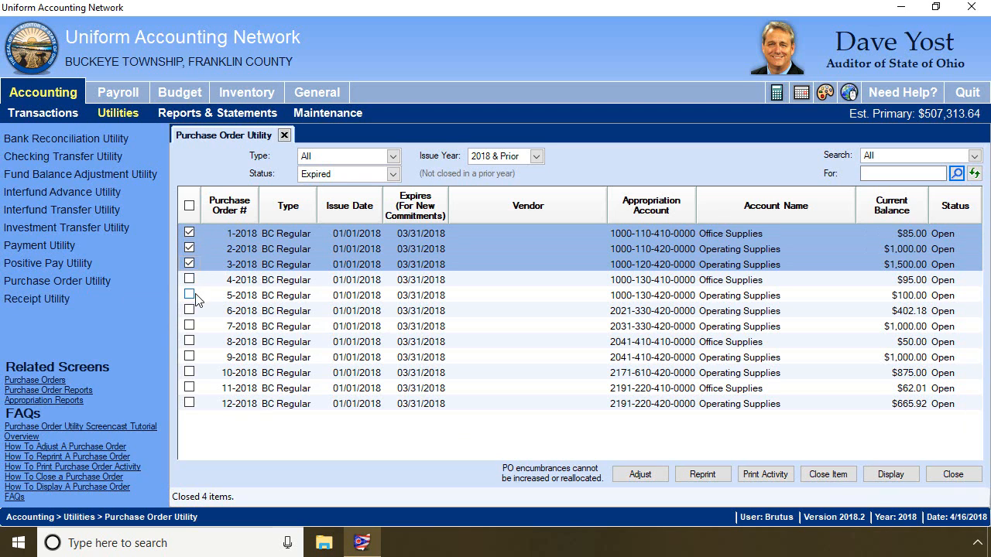
left_click(187, 291)
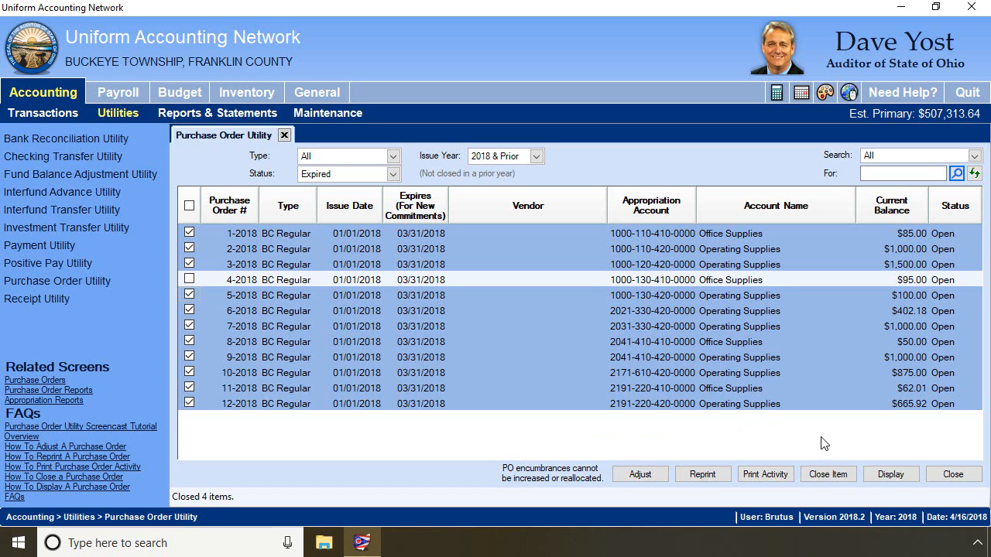
left_click(823, 475)
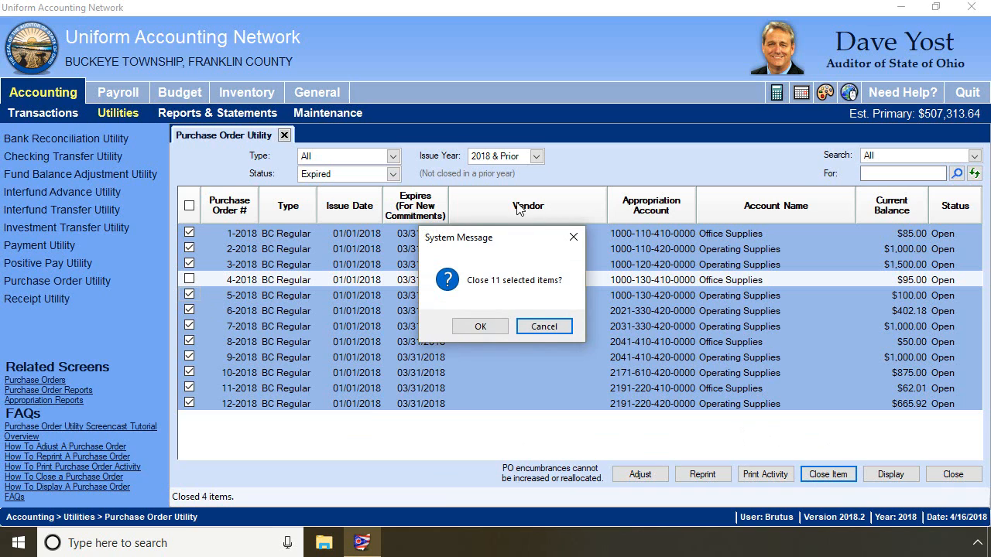
left_click(480, 327)
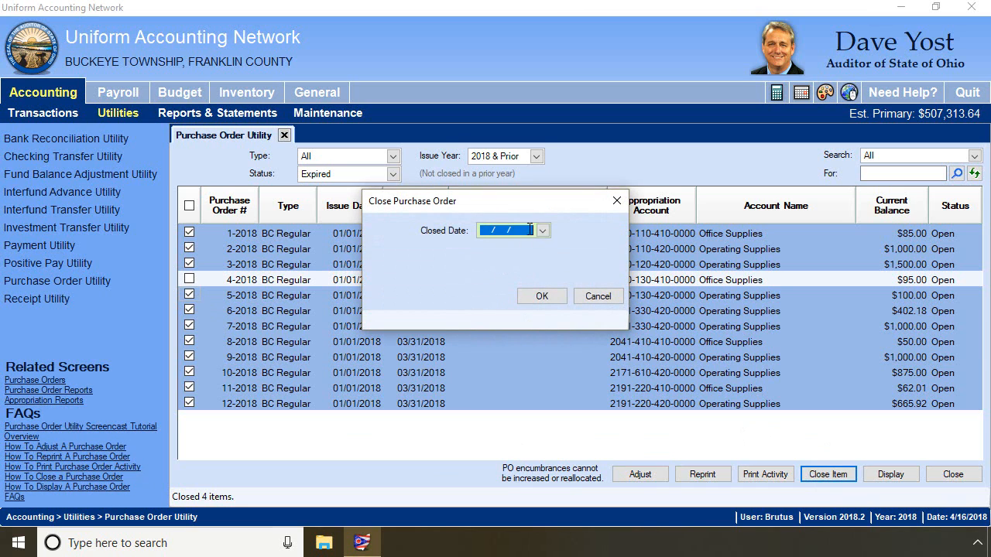
left_click(542, 231)
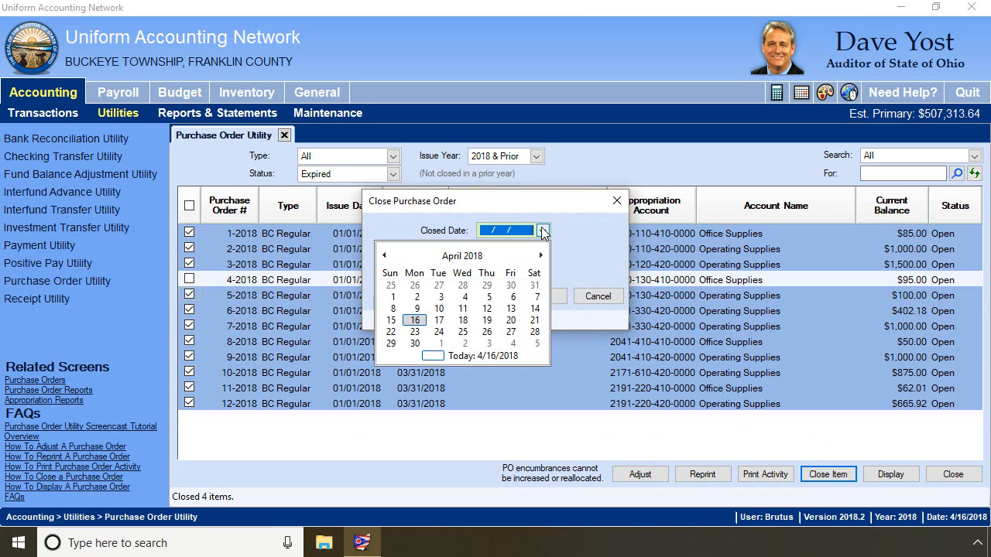
left_click(385, 257)
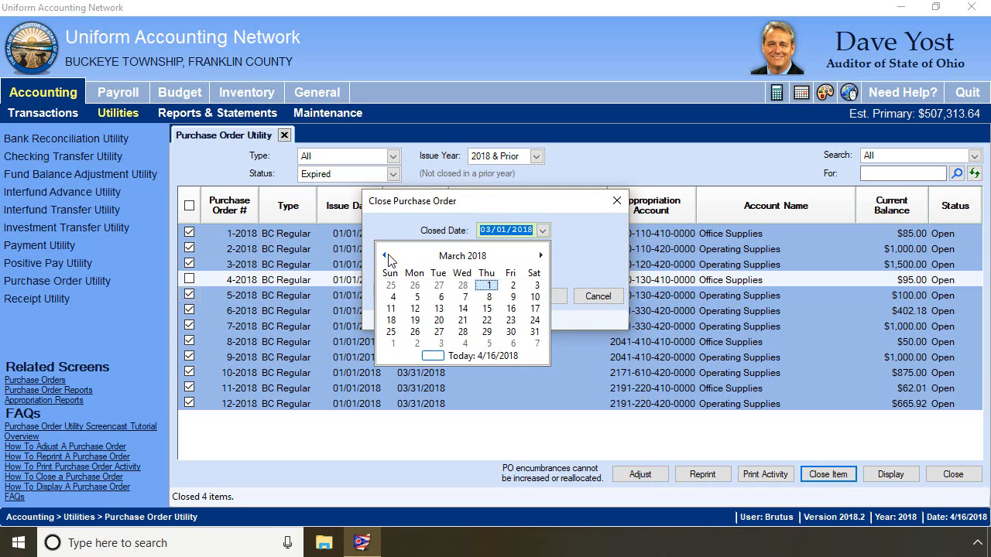
left_click(534, 332)
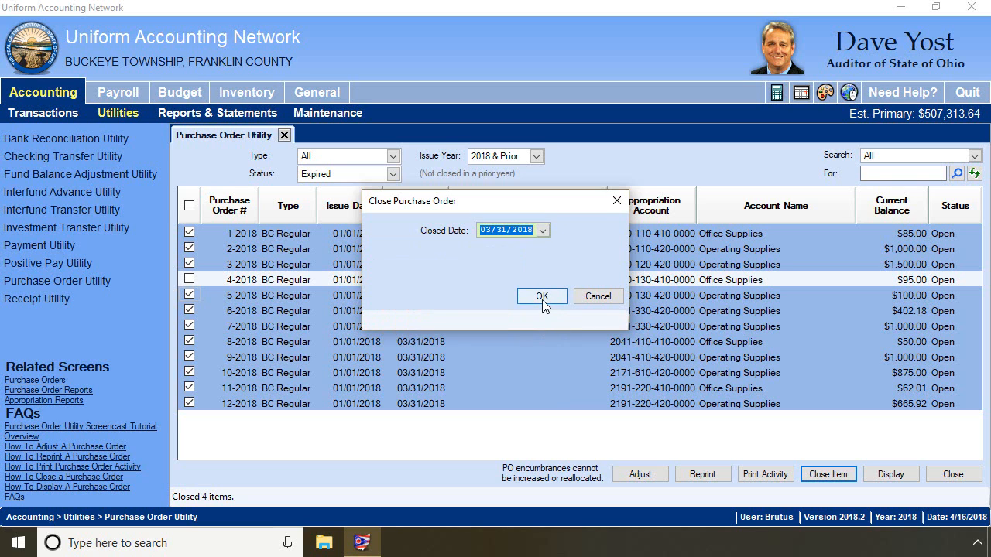
left_click(542, 299)
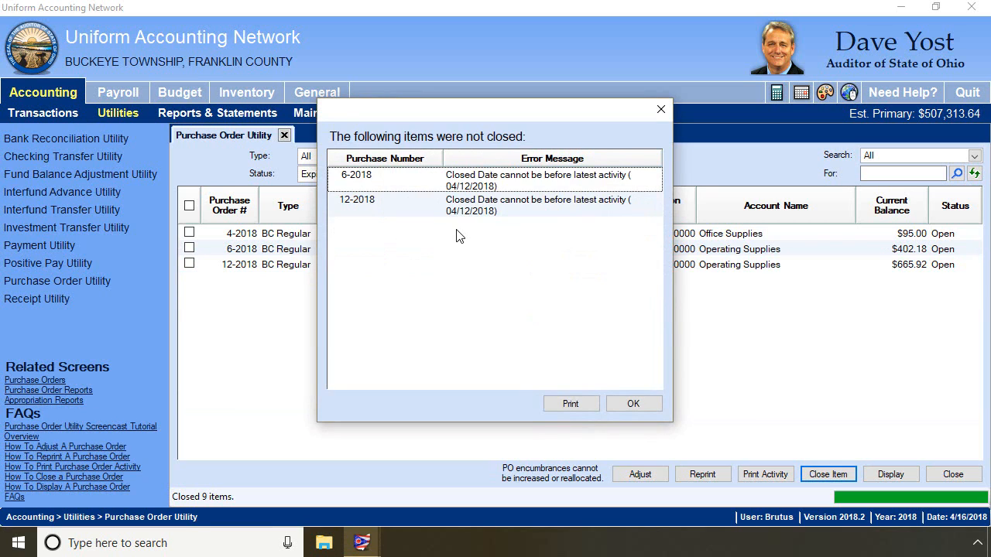
left_click(633, 404)
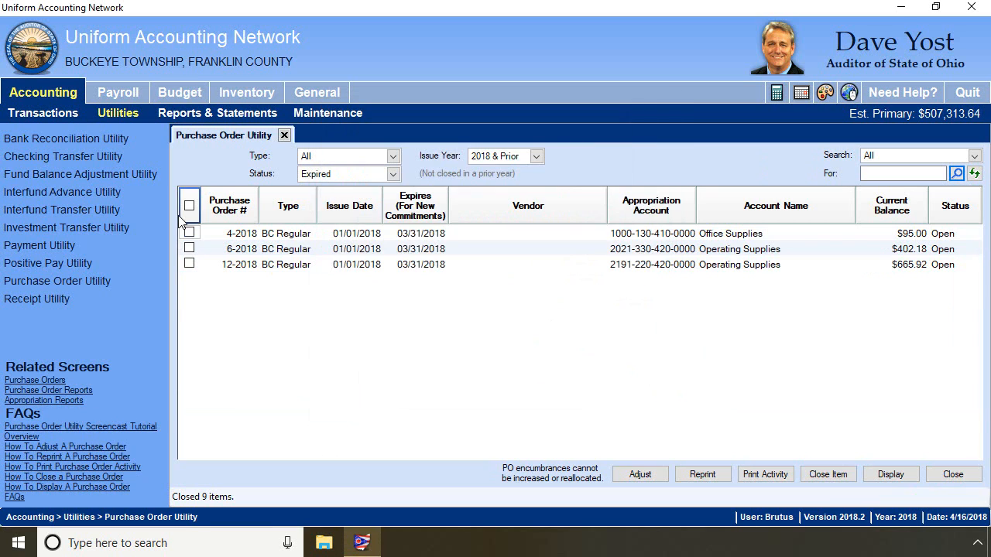
Close the expired purchase orders 6-2018 and 12-2018 with a closed date of 04/12/2018.
left_click(189, 249)
left_click(189, 264)
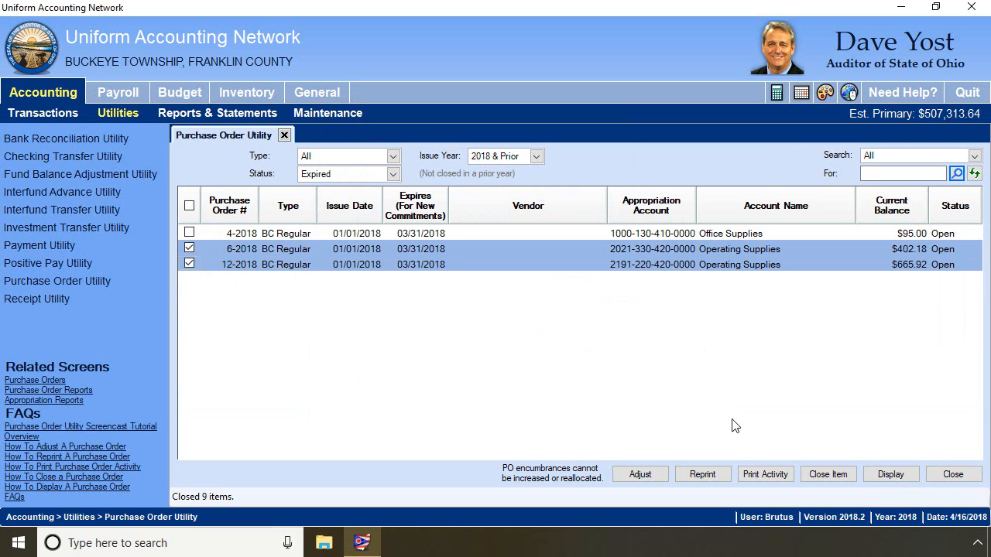
left_click(834, 478)
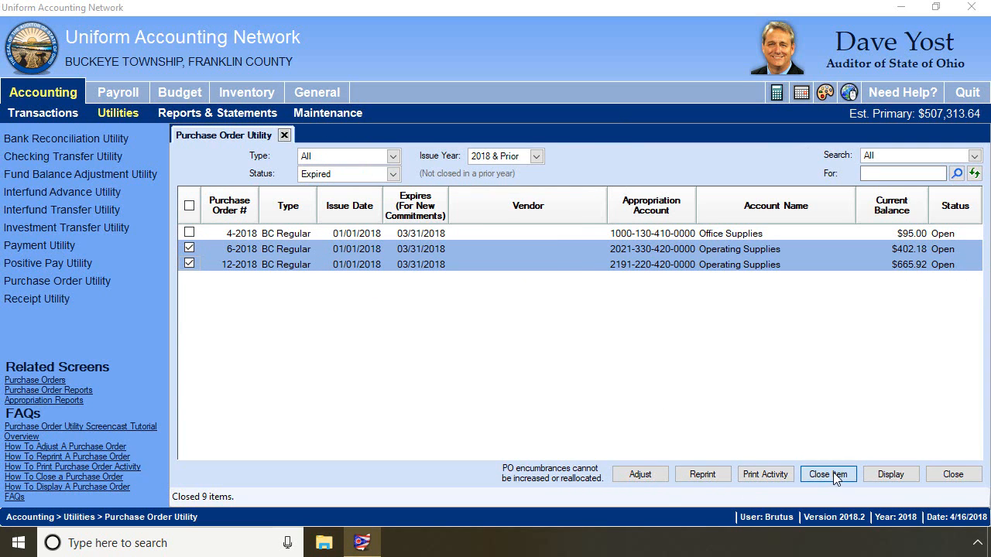
left_click(483, 332)
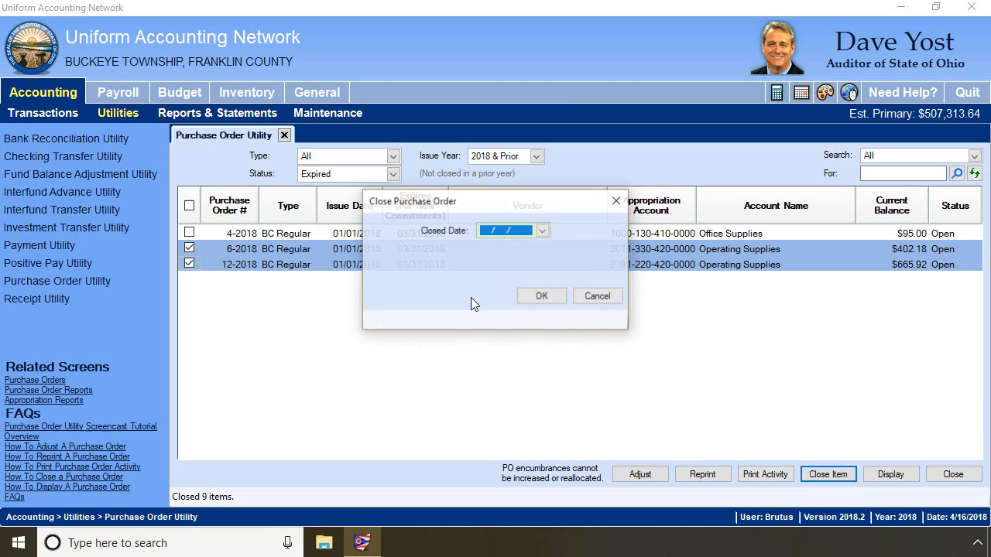
left_click(545, 229)
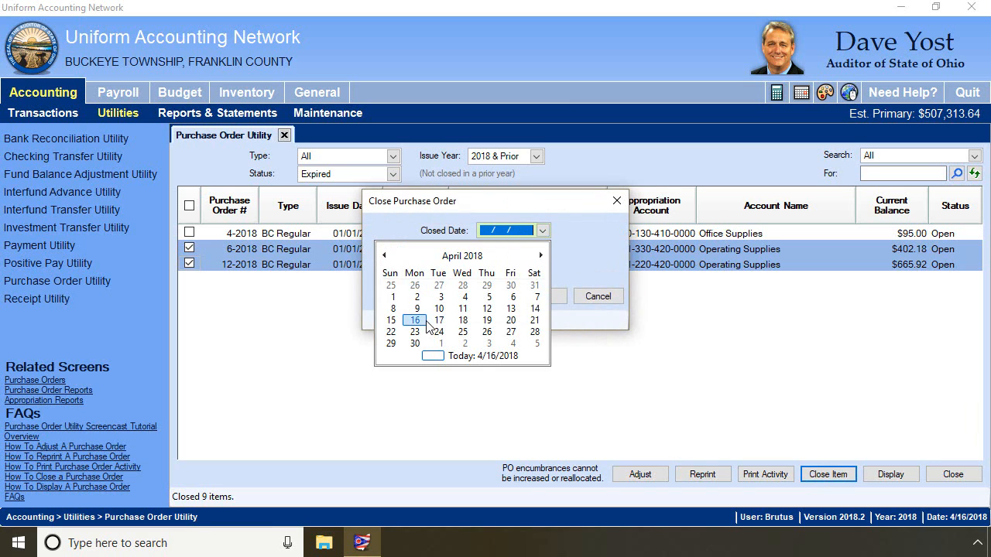
left_click(487, 309)
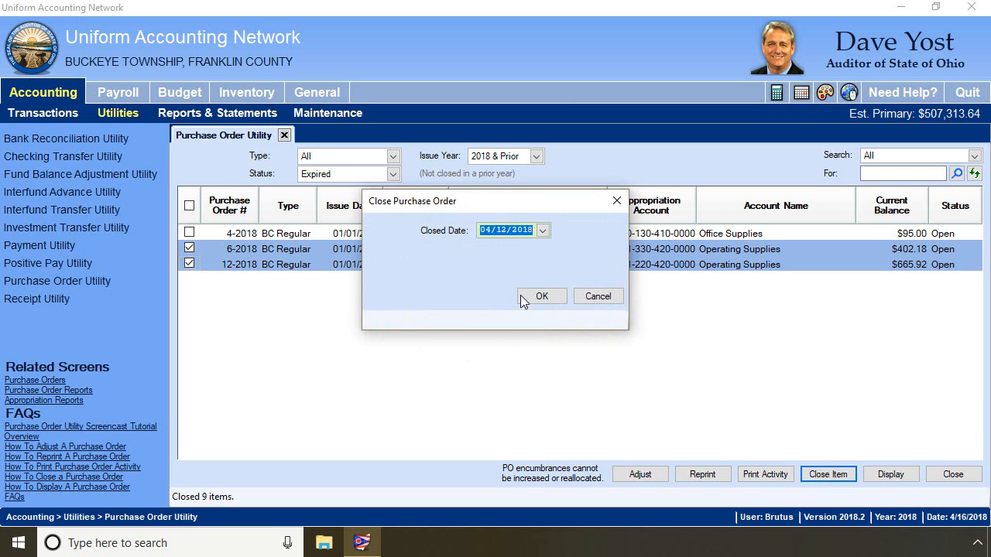
left_click(539, 298)
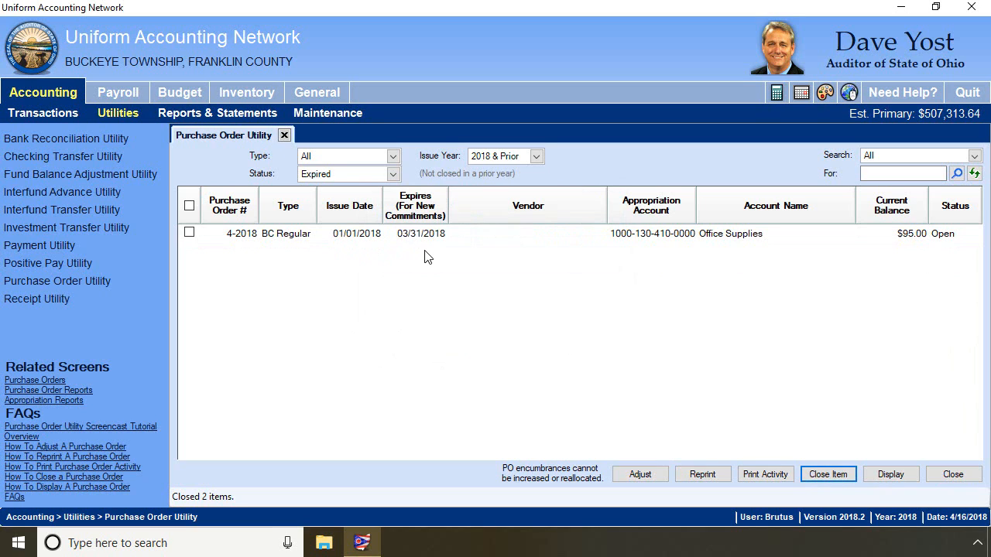
Filter the purchase orders to Open status and the type PO Regular and PO Then and Now.
left_click(391, 175)
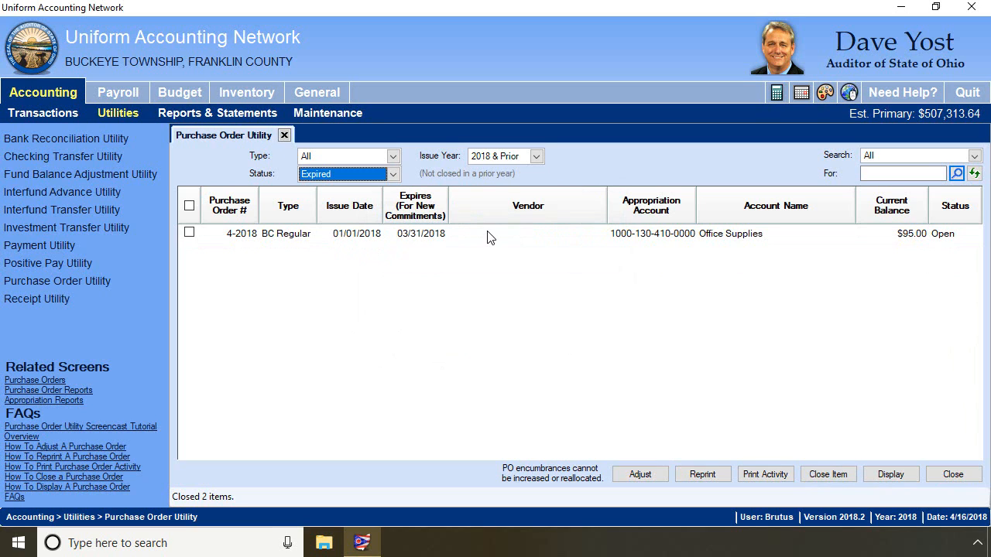
left_click(393, 175)
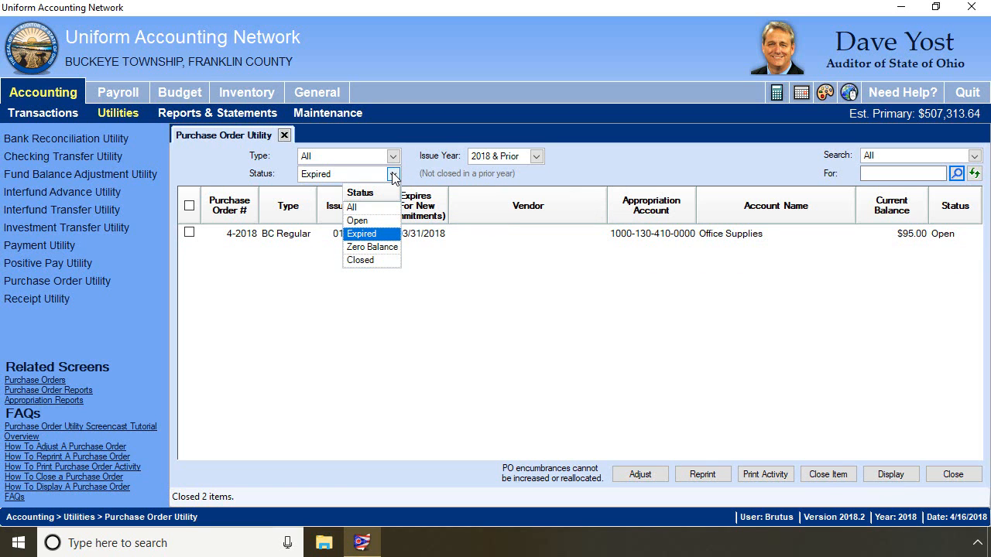
left_click(363, 221)
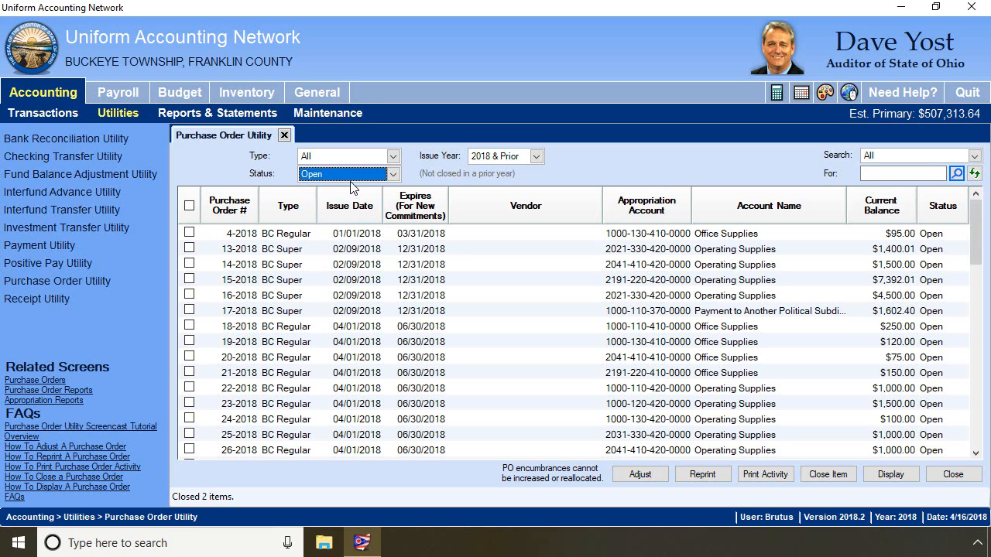
left_click(393, 157)
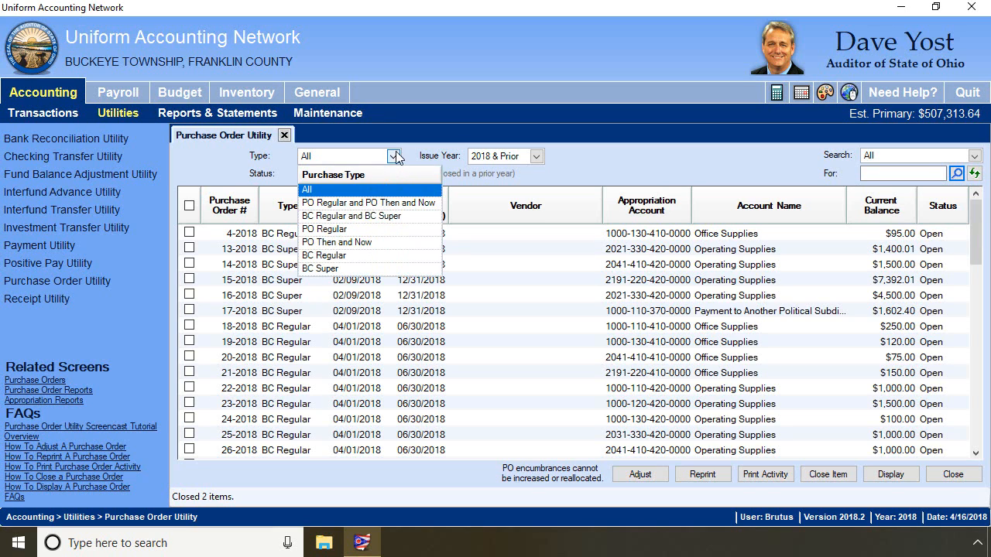
left_click(338, 205)
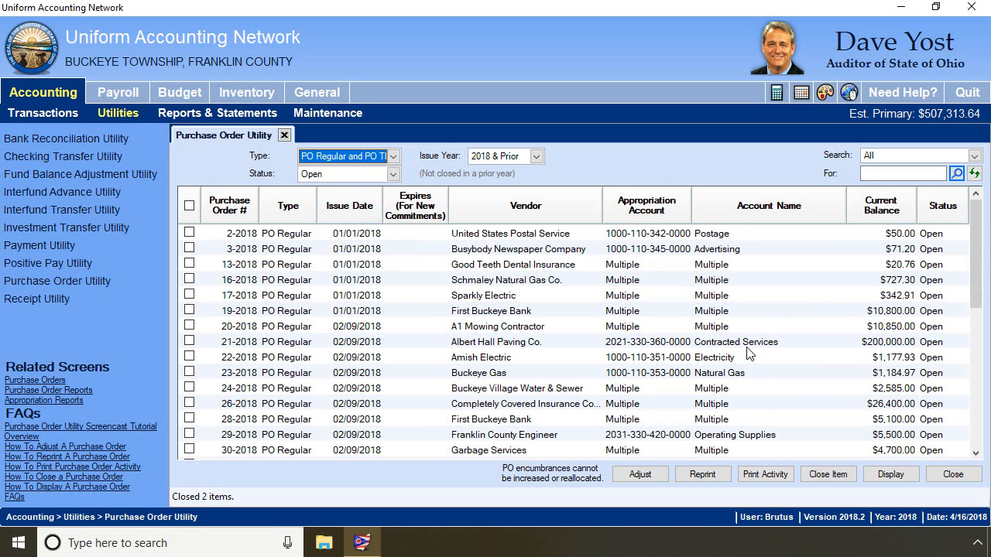
Sort the open purchase orders by vendor and look through the list for the orders held by each vendor.
scroll(749, 356, "down", 5)
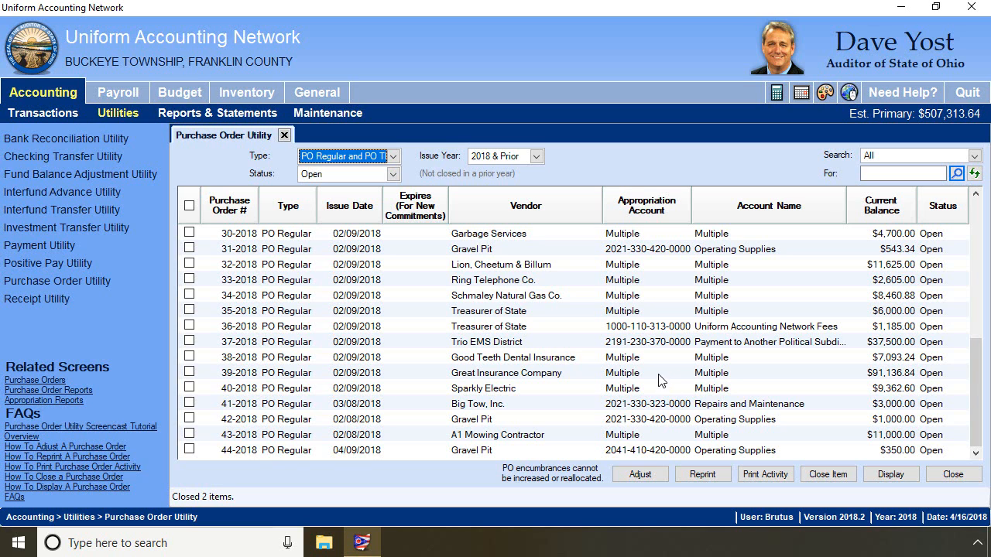
scroll(646, 395, "up", 5)
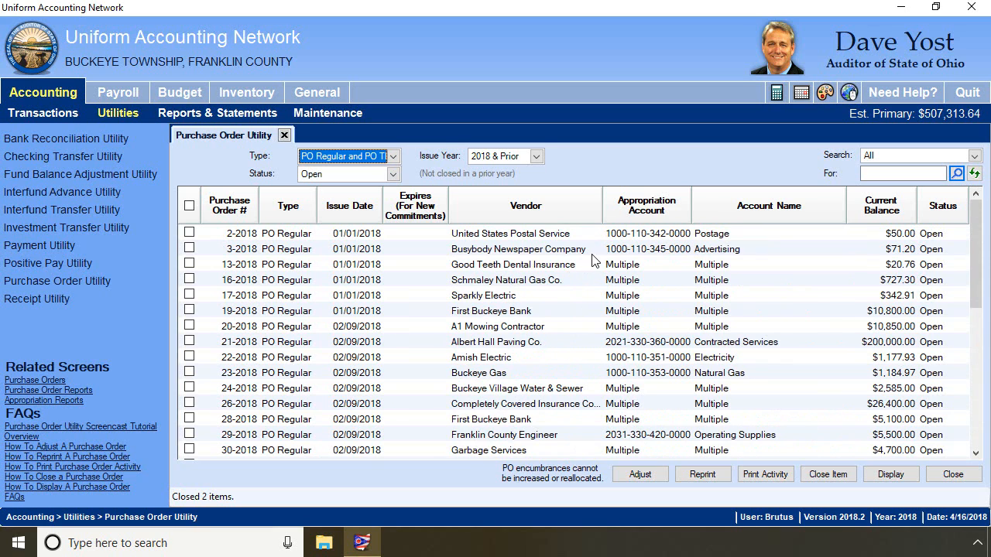
left_click(563, 208)
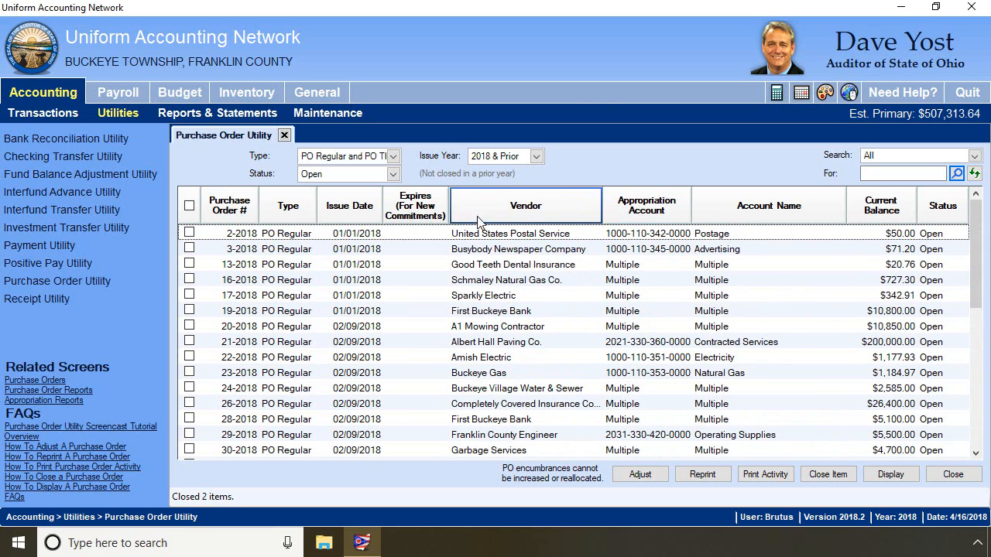
left_click(562, 211)
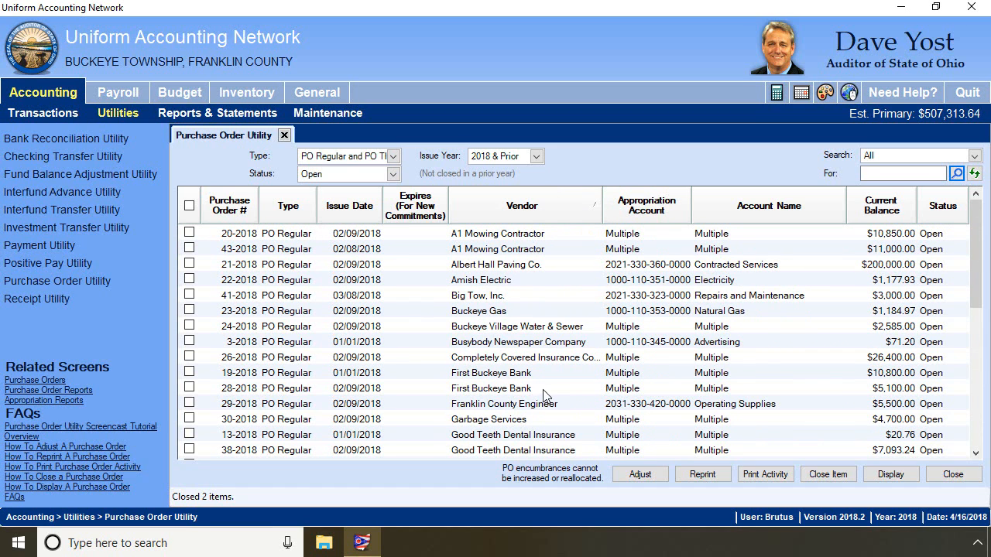
scroll(550, 394, "down", 1)
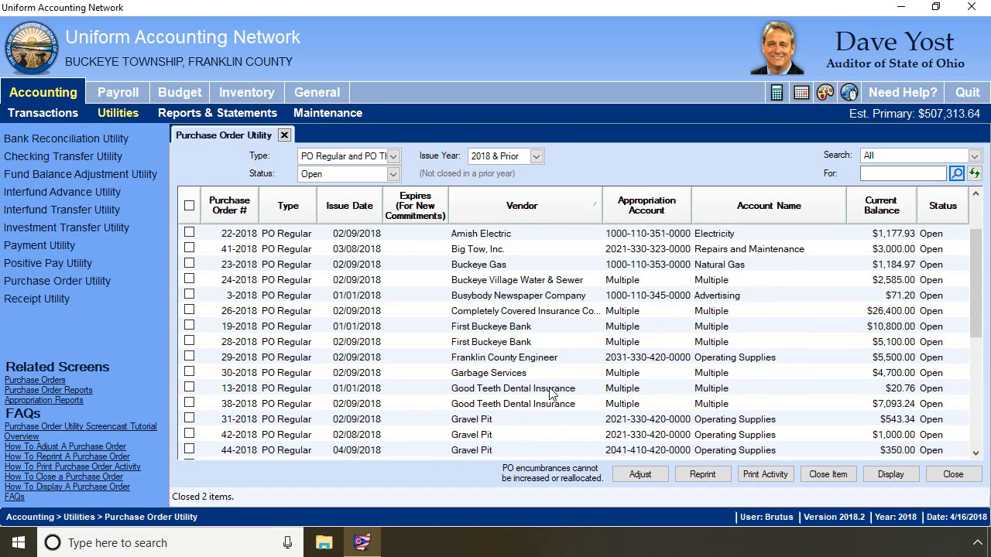
scroll(551, 393, "down", 1)
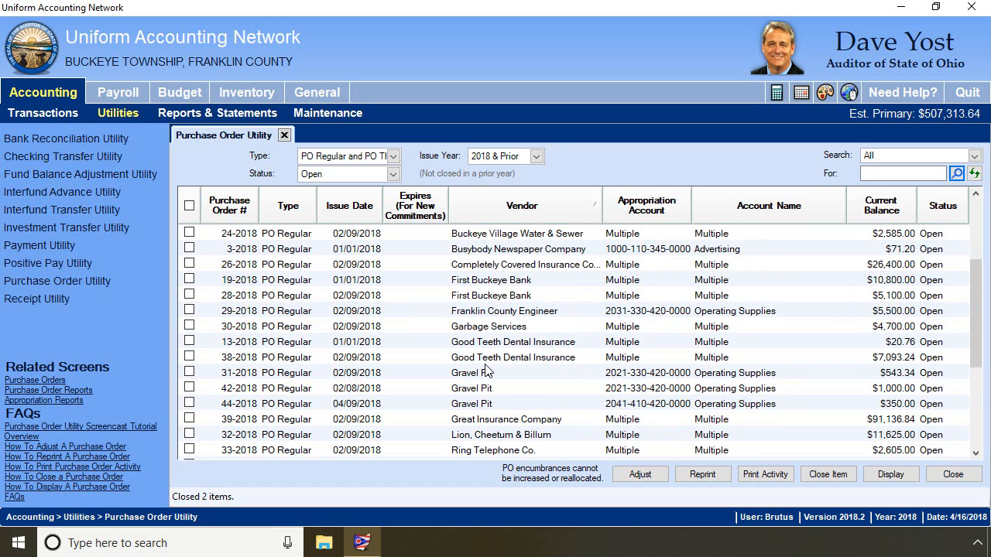
scroll(492, 371, "down", 1)
scroll(511, 377, "up", 3)
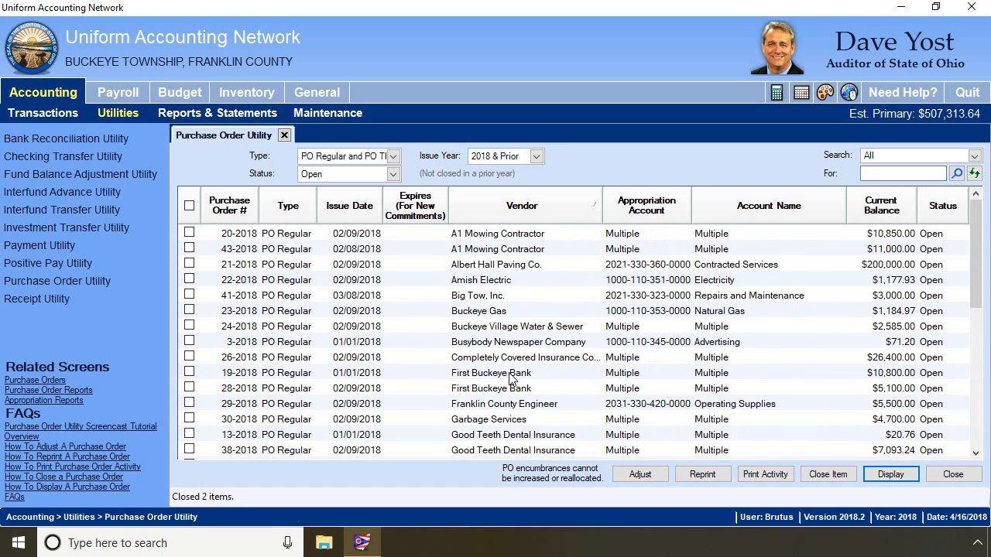
scroll(641, 360, "down", 1)
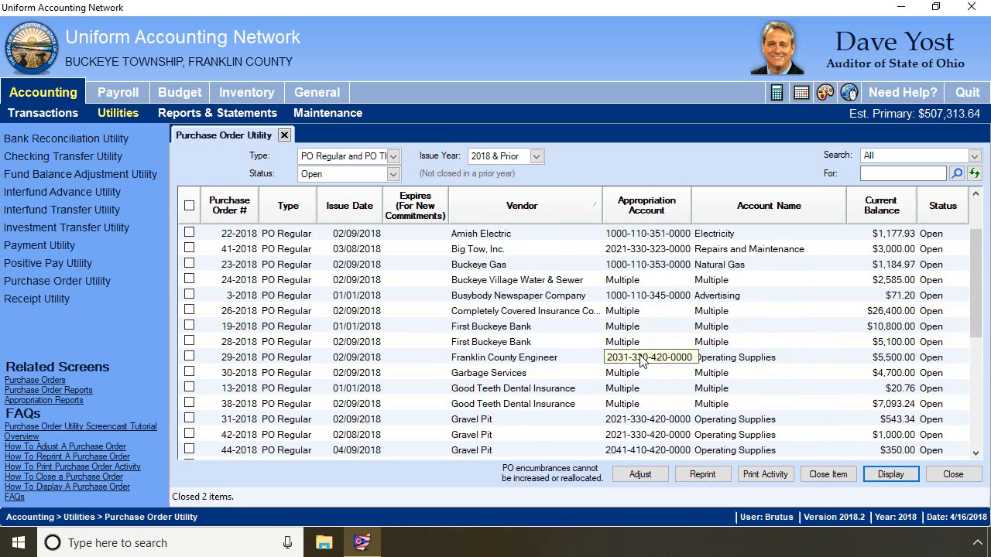
Sort the open purchase orders by current balance, lowest first, and display the details of Busybody Newspaper Company's purchase order 3-2018.
left_click(883, 212)
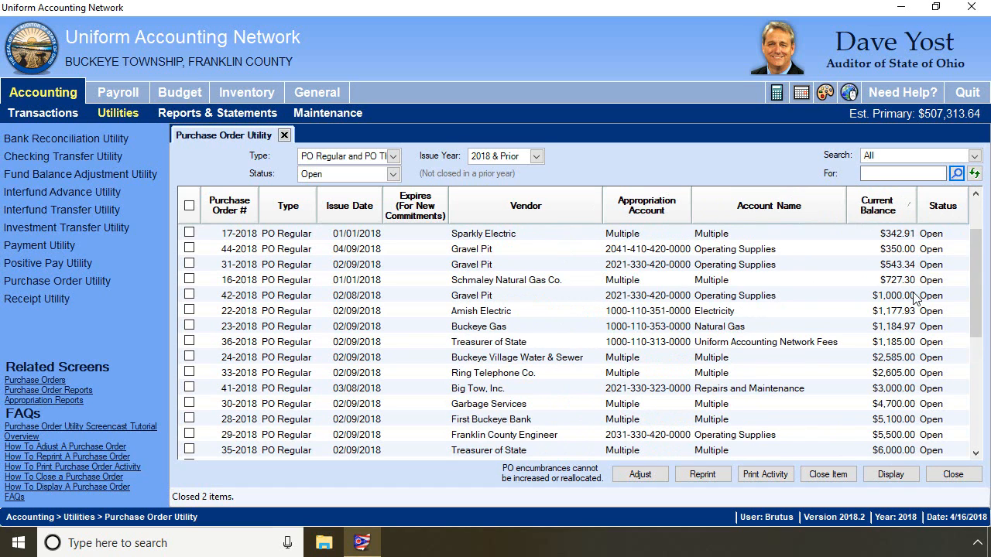
left_click_drag(976, 276, 966, 198)
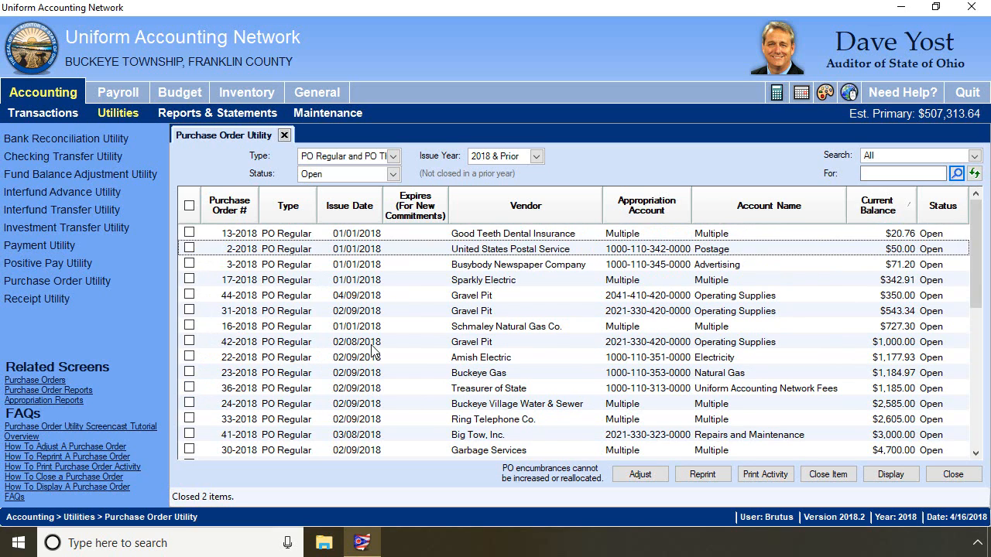
left_click(190, 265)
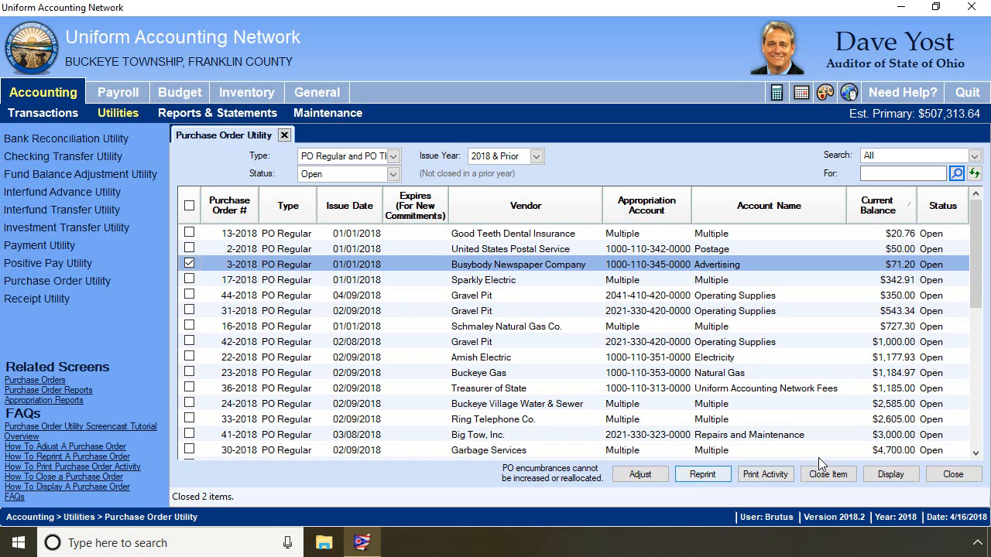
left_click(890, 473)
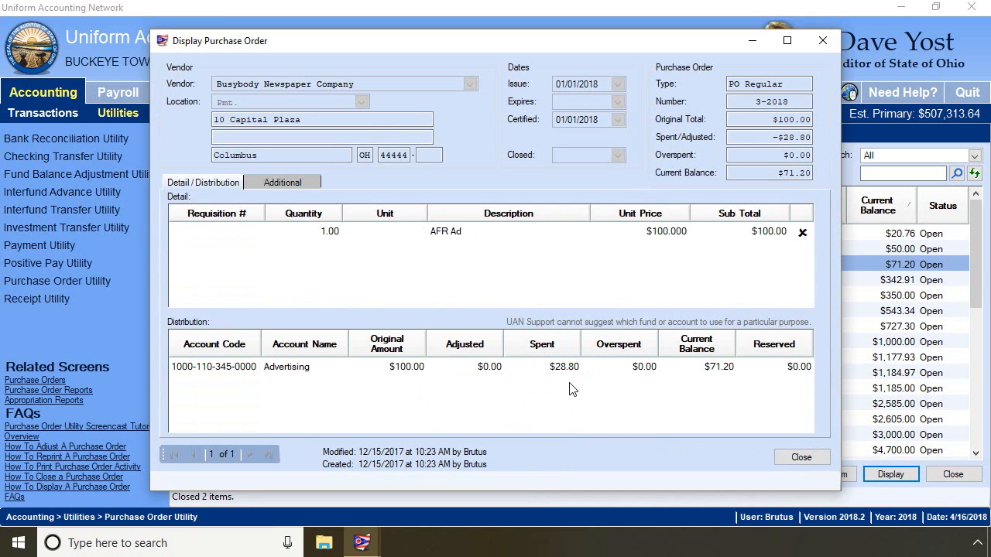
left_click(801, 458)
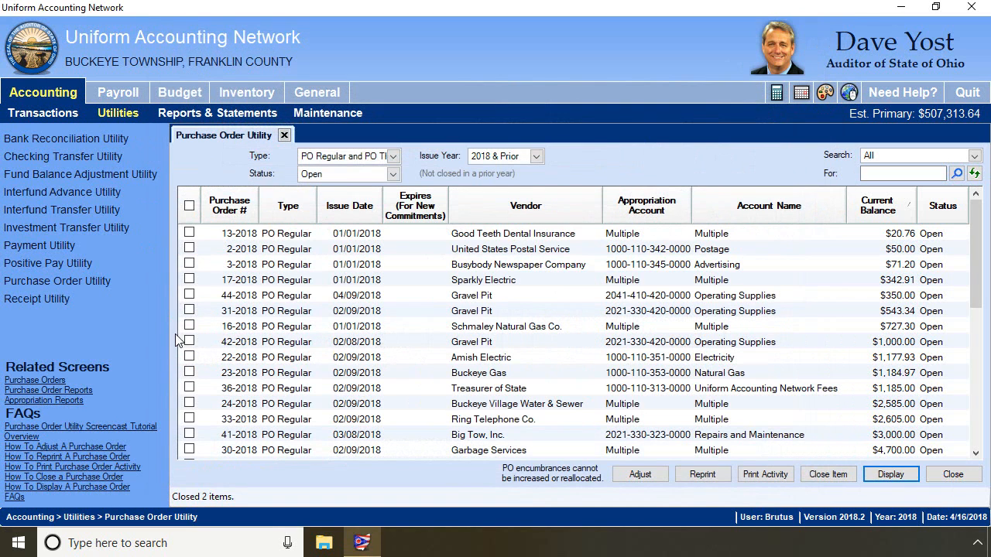
Close the Busybody Newspaper Company purchase order 3-2018 with a closed date of 04/12/2018.
left_click(189, 266)
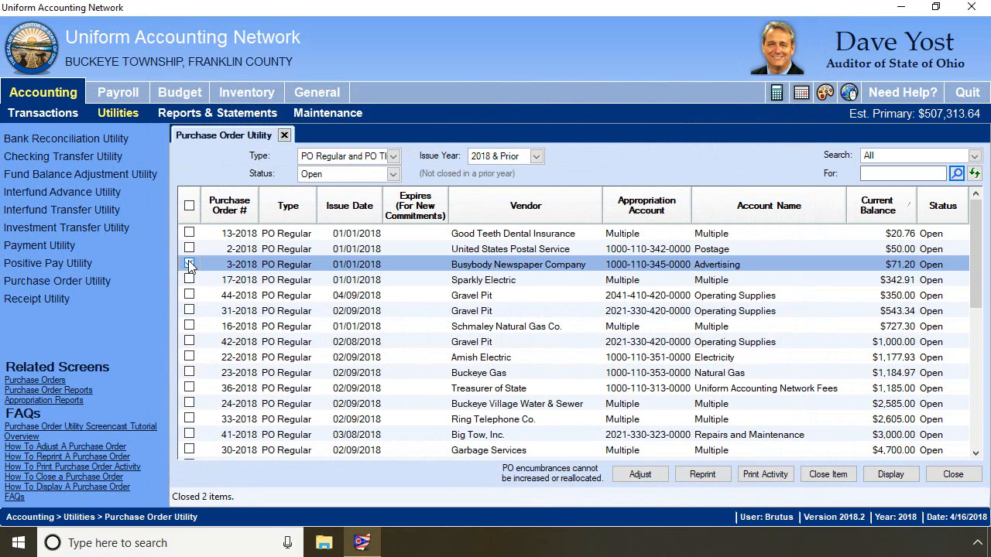
left_click(189, 264)
left_click(189, 264)
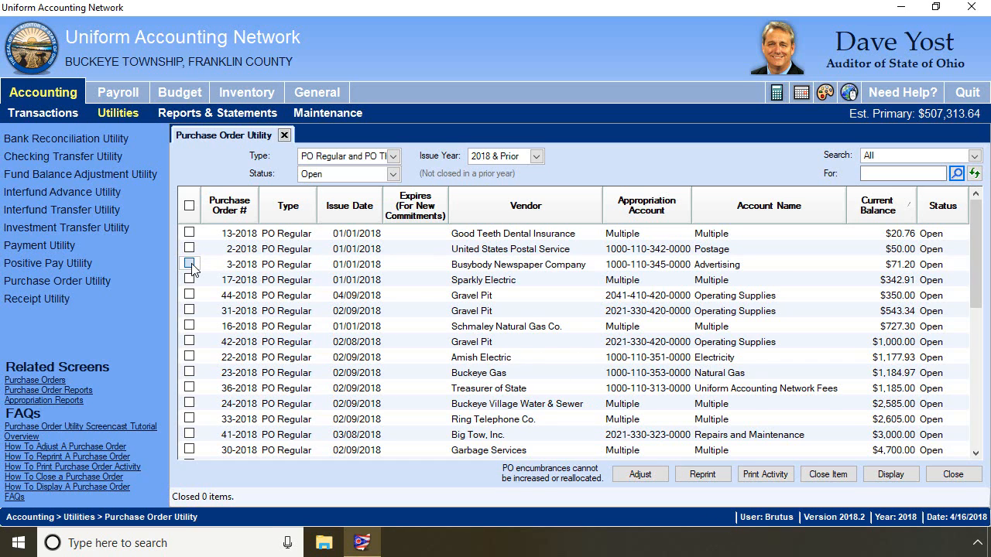
left_click(832, 476)
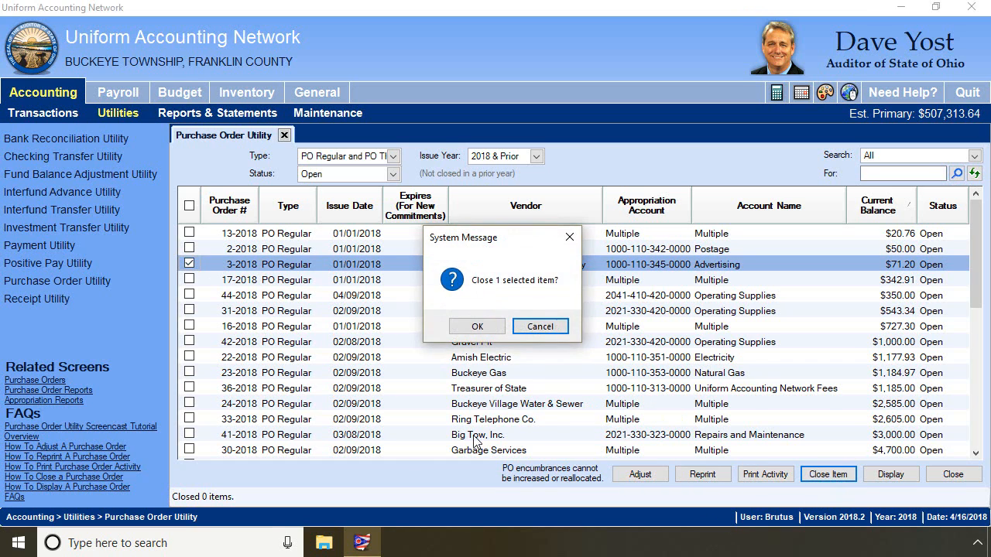
left_click(474, 326)
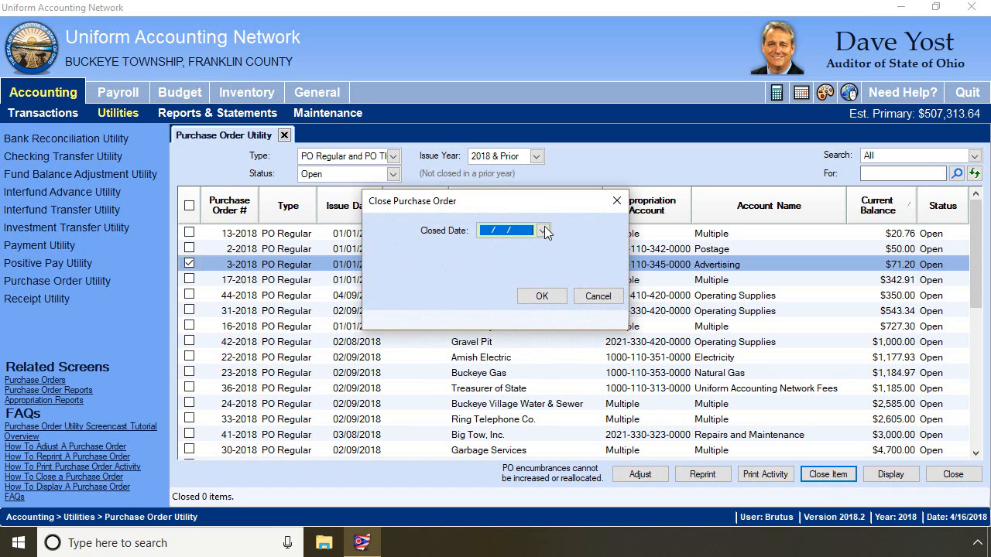
left_click(542, 230)
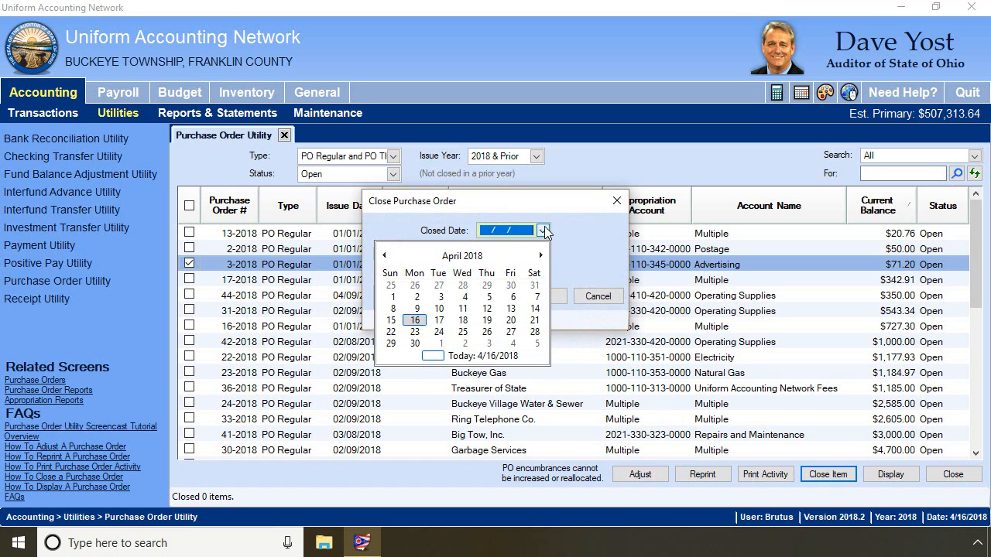
left_click(486, 309)
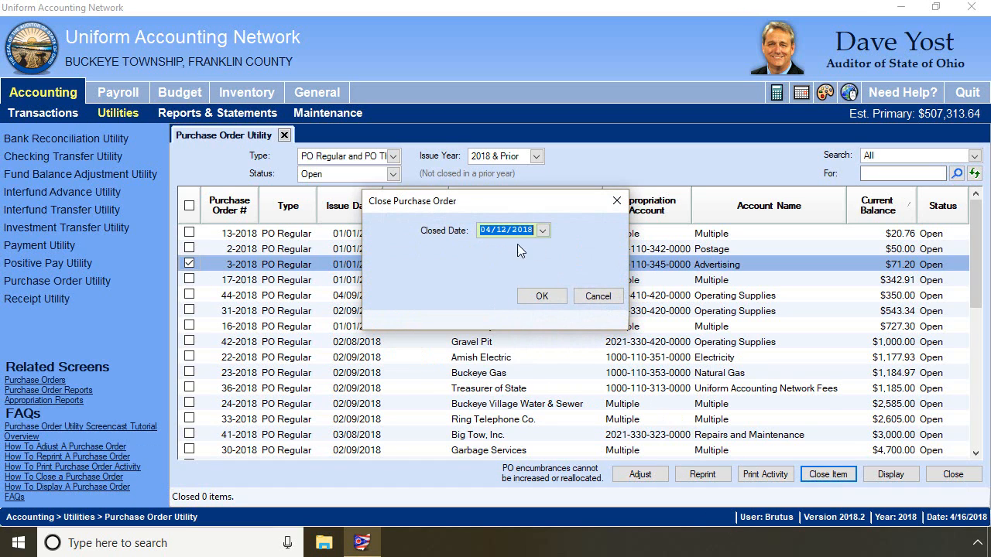
left_click(541, 298)
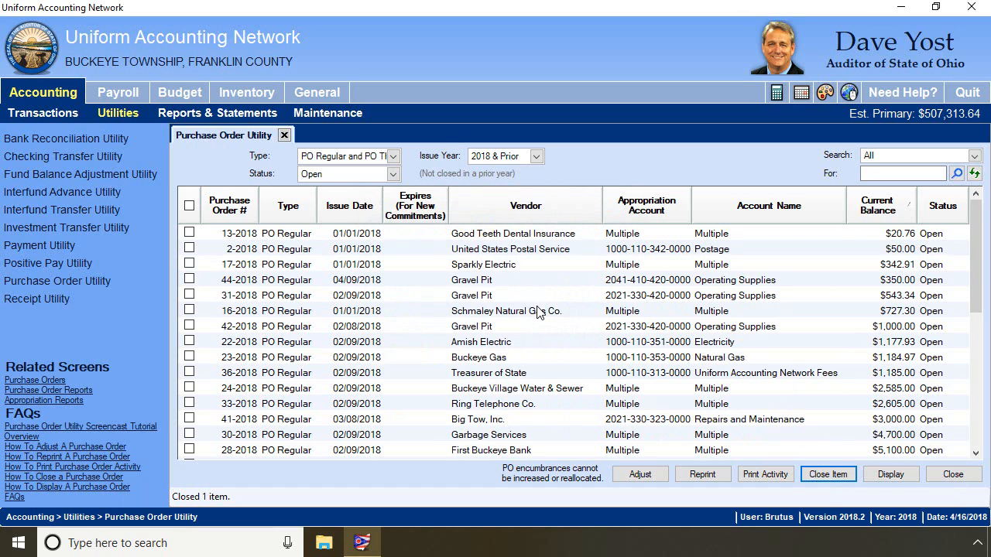